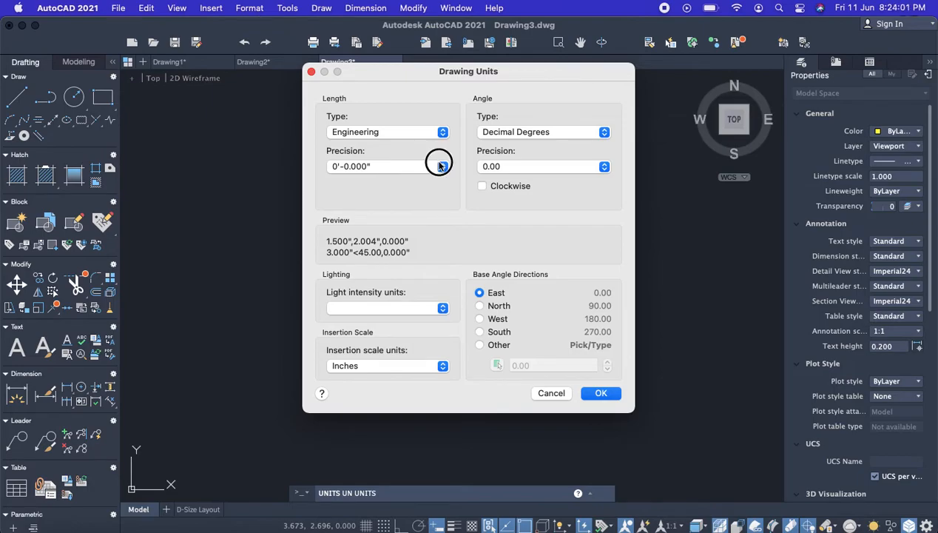
Set the Engineering length precision to 0'-0" in the drawing units, keeping Inches as the insertion scale, and apply the settings
left_click(440, 166)
left_click(412, 127)
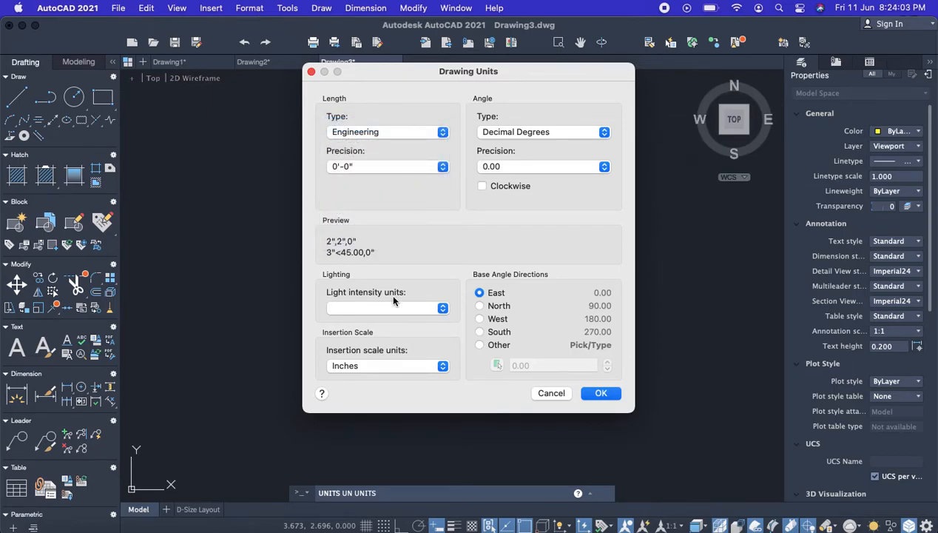
left_click(388, 362)
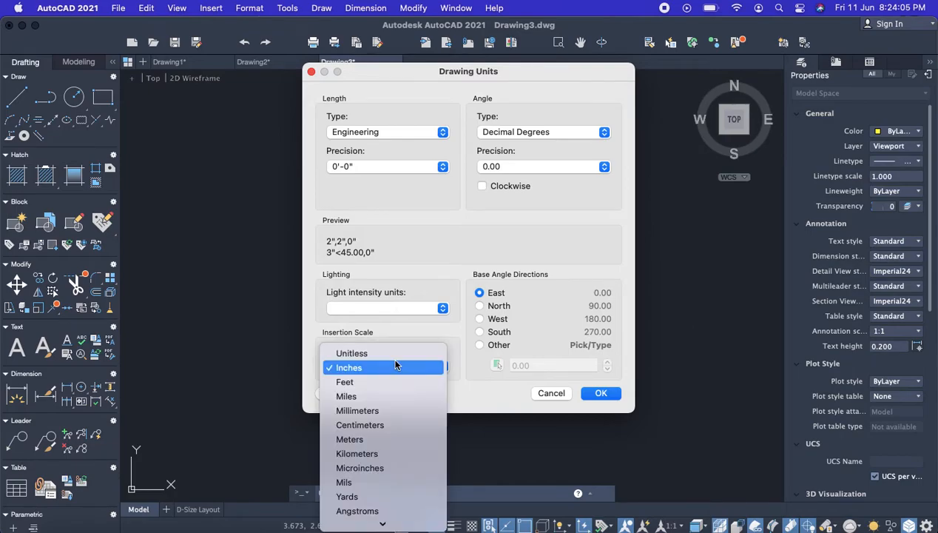
left_click(395, 363)
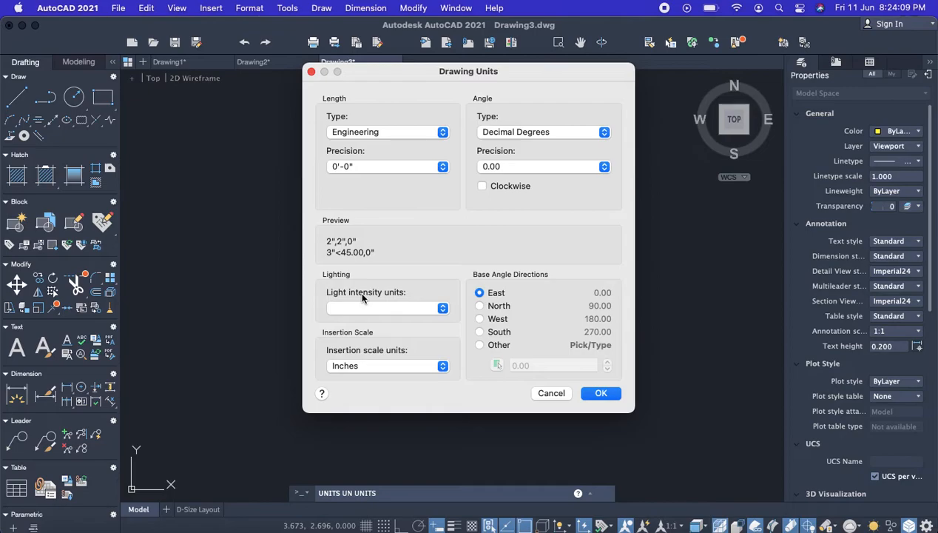
left_click(414, 309)
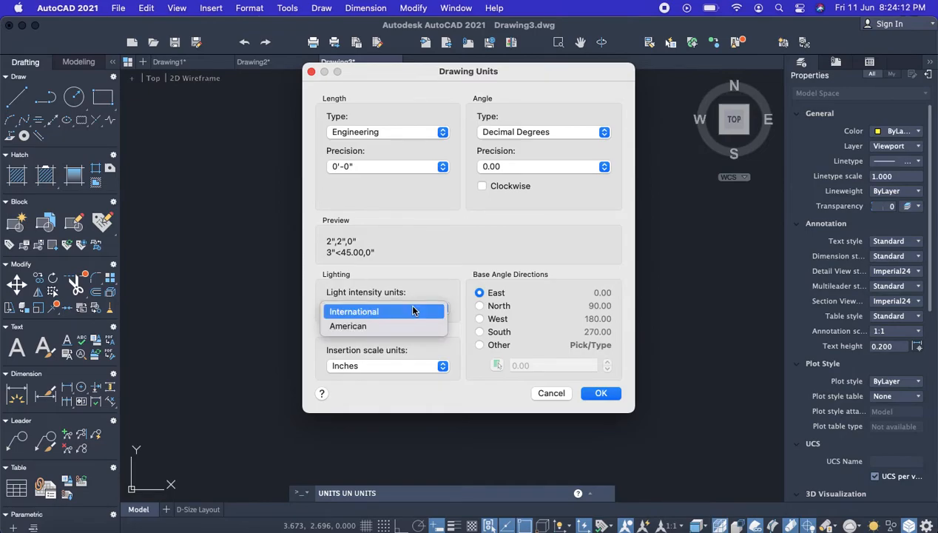
left_click(430, 274)
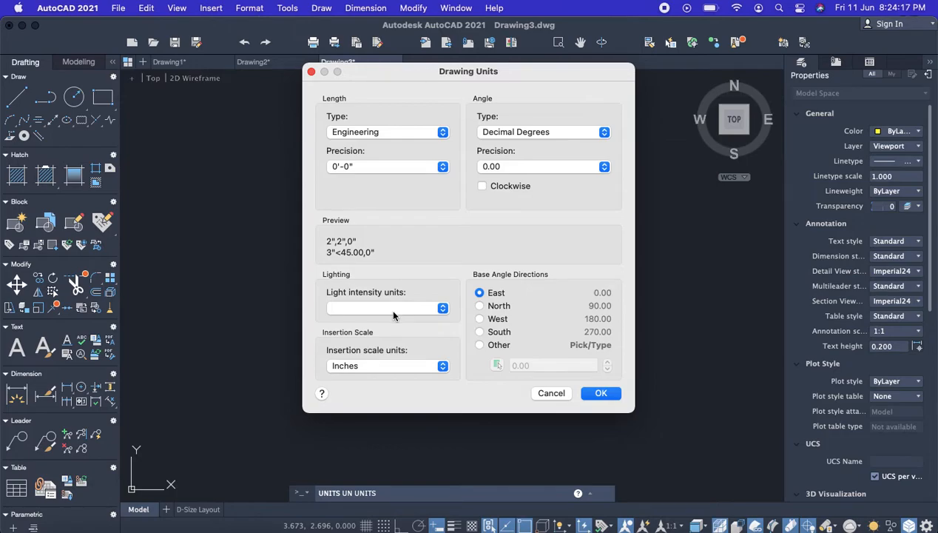
left_click(601, 393)
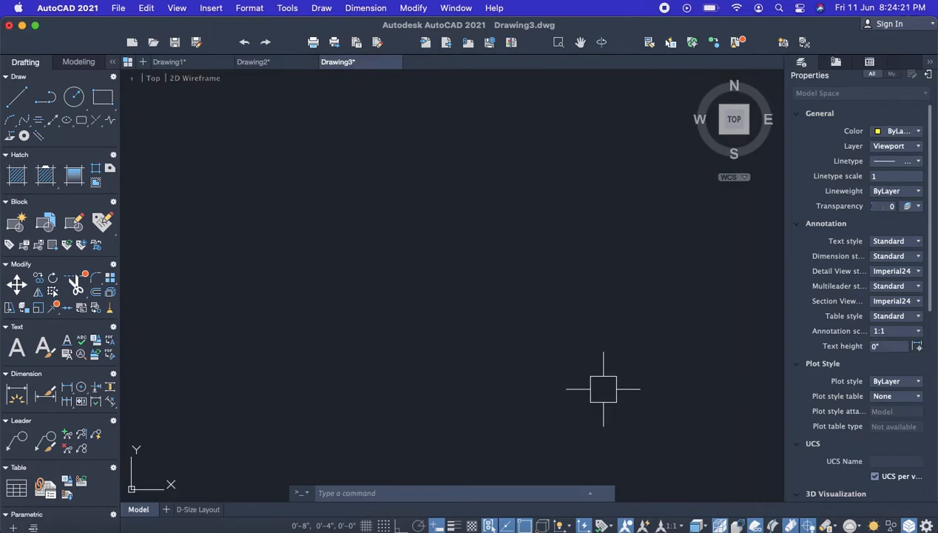
Reopen the drawing units settings with the UNITS command to review them, and close them again
type("un")
key("Return")
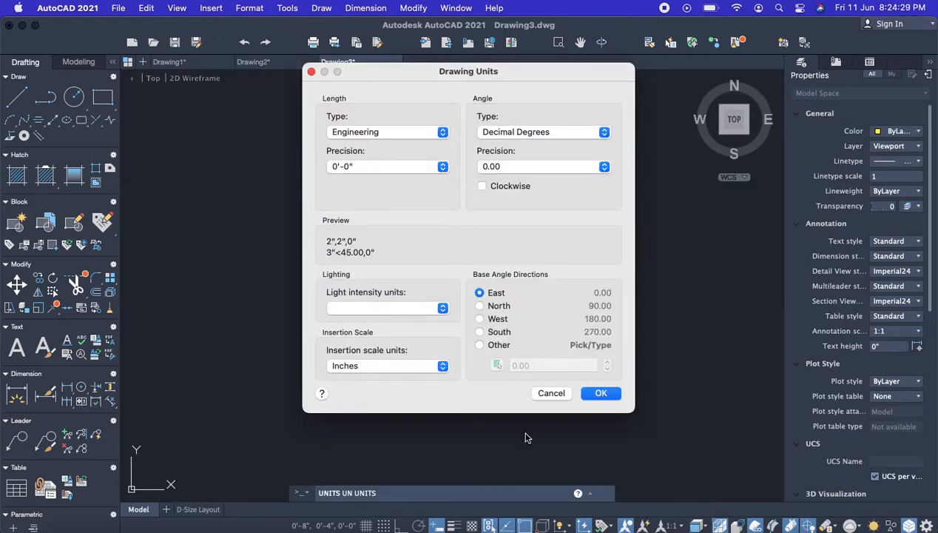
left_click(592, 396)
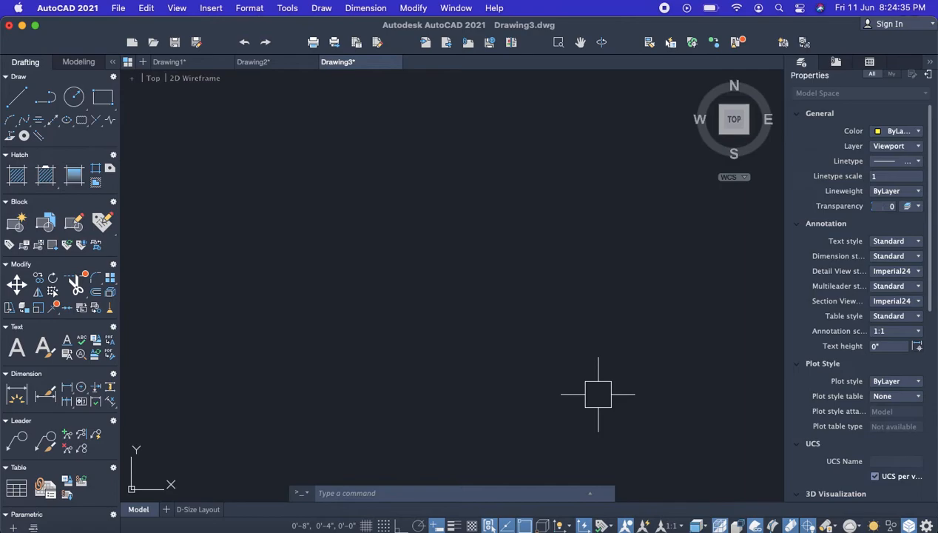
Set the drawing limits with lower left corner 0',0' and upper right corner 100',100'
type("limi")
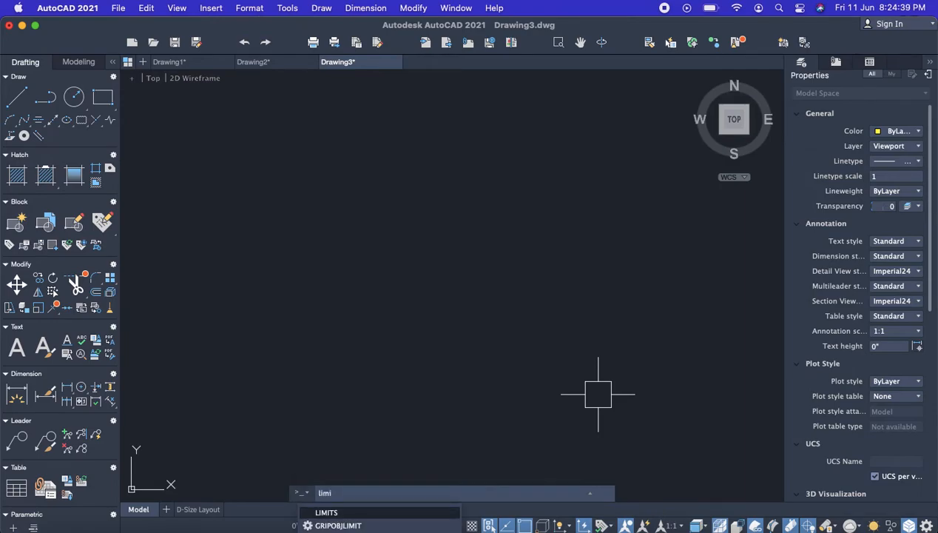
type("ts")
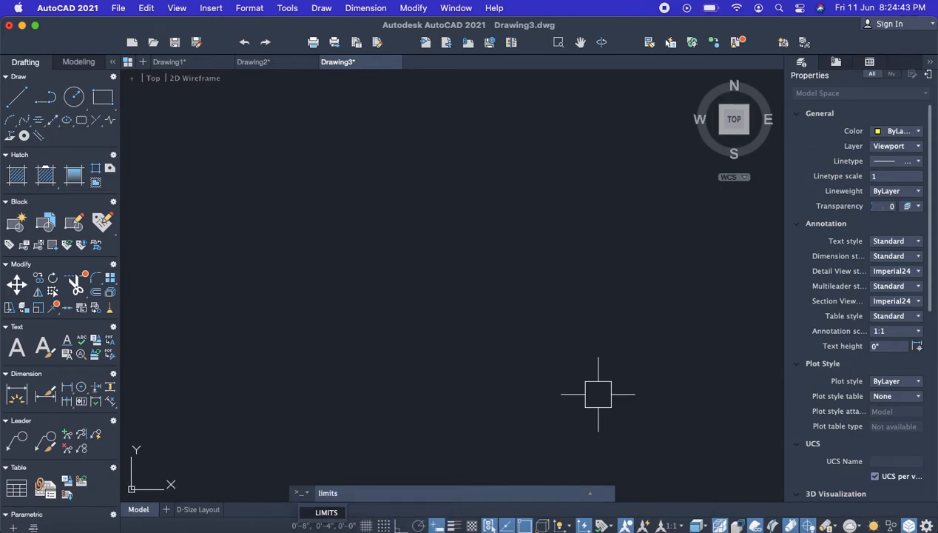
key("Return")
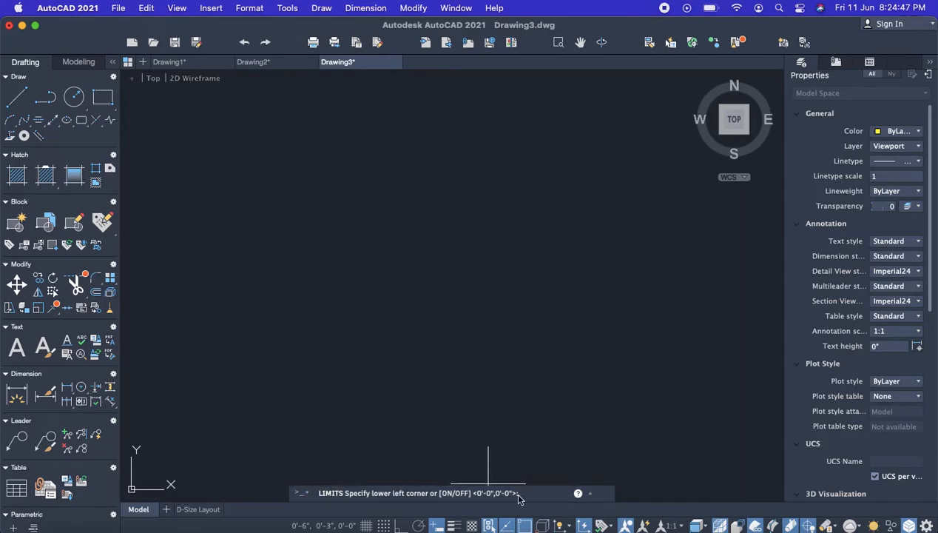
type("0'")
type(",0'")
key("Return")
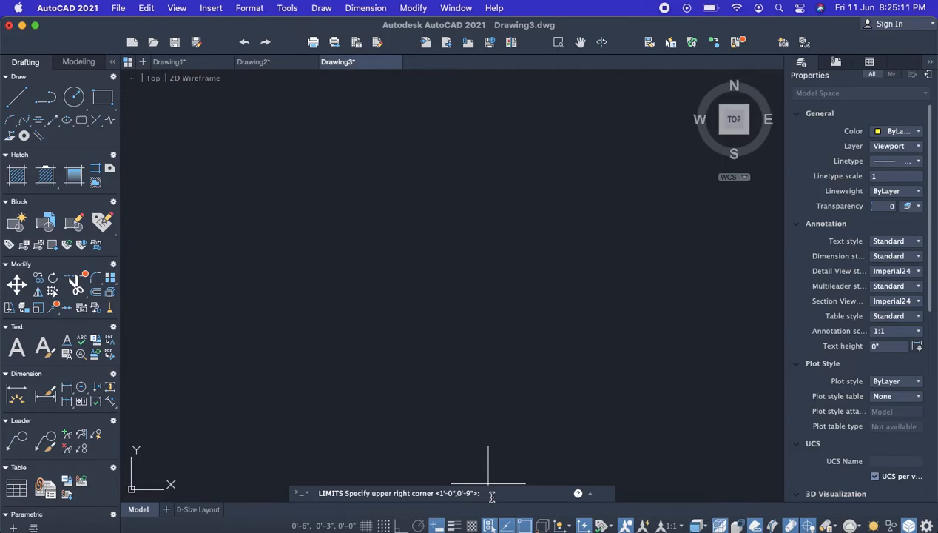
type("100',100'")
key("Return")
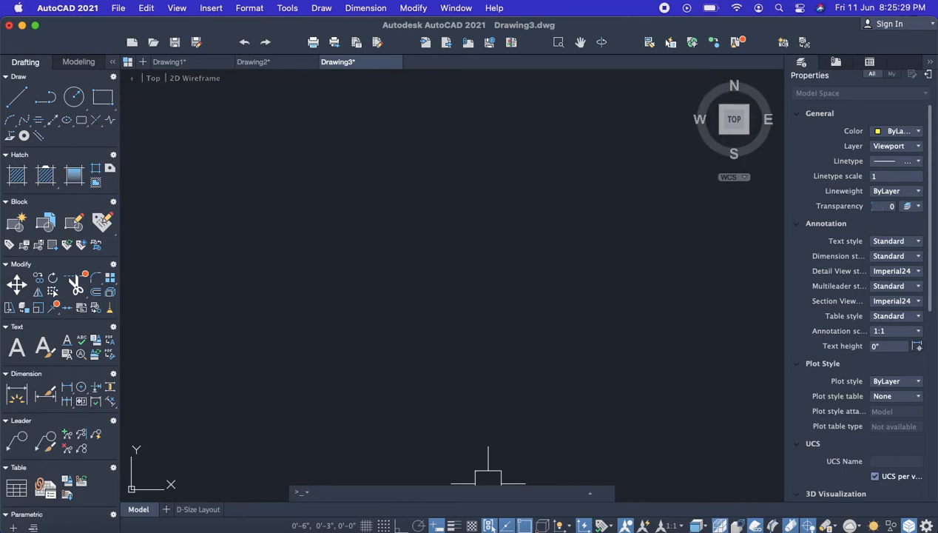
Zoom to All so the view fits the drawing limits, and turn on the grid display
type("z")
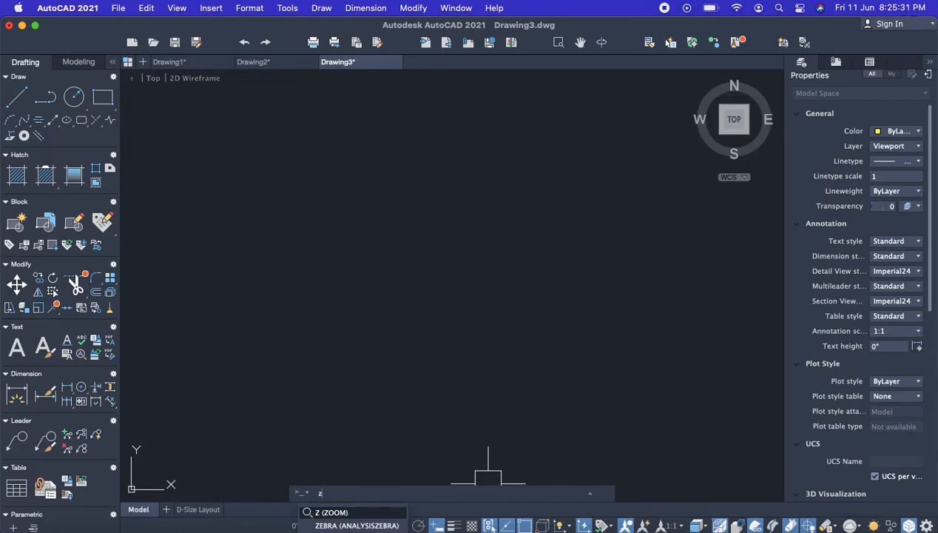
type("oom")
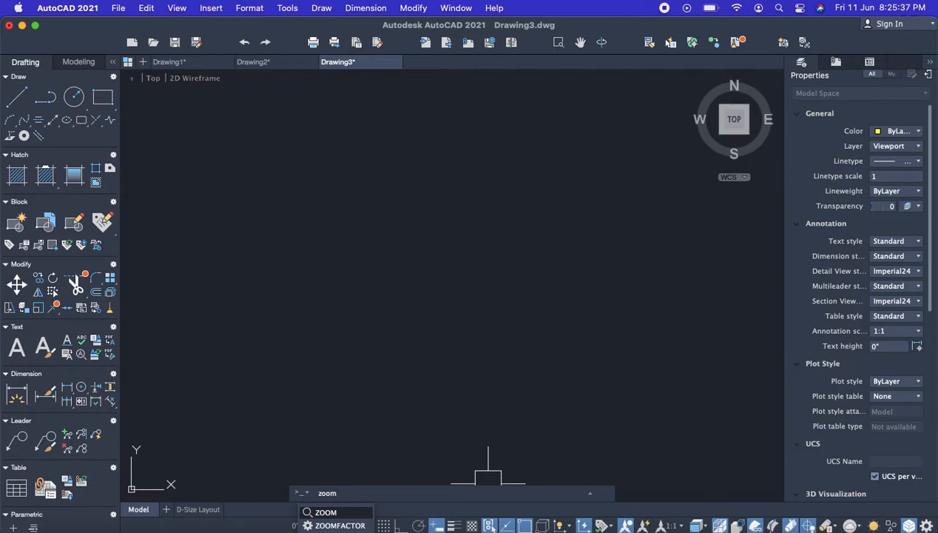
key("Return")
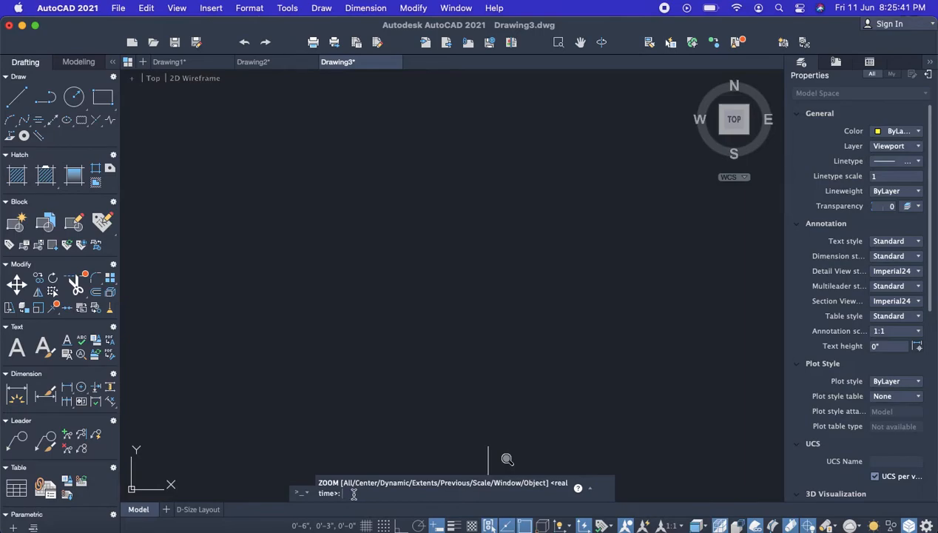
type("a")
key("Return")
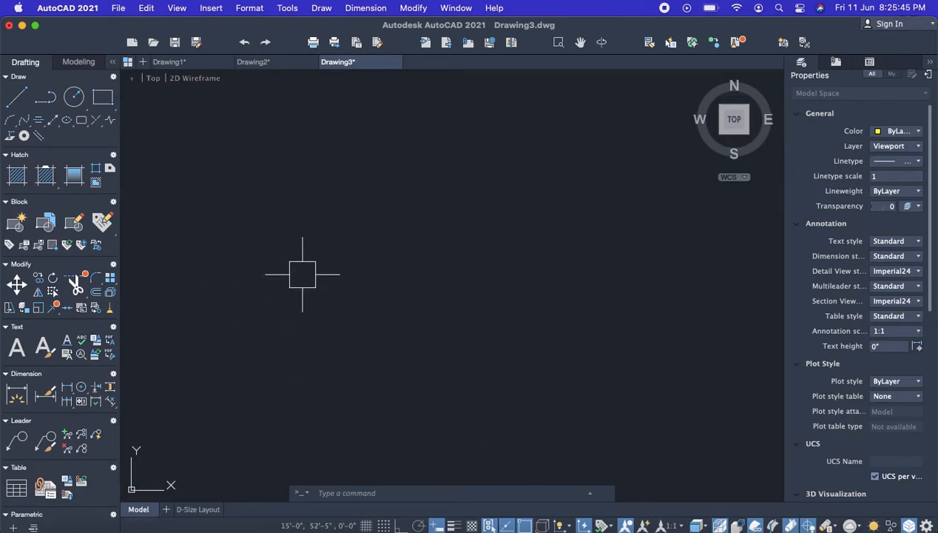
left_click(366, 525)
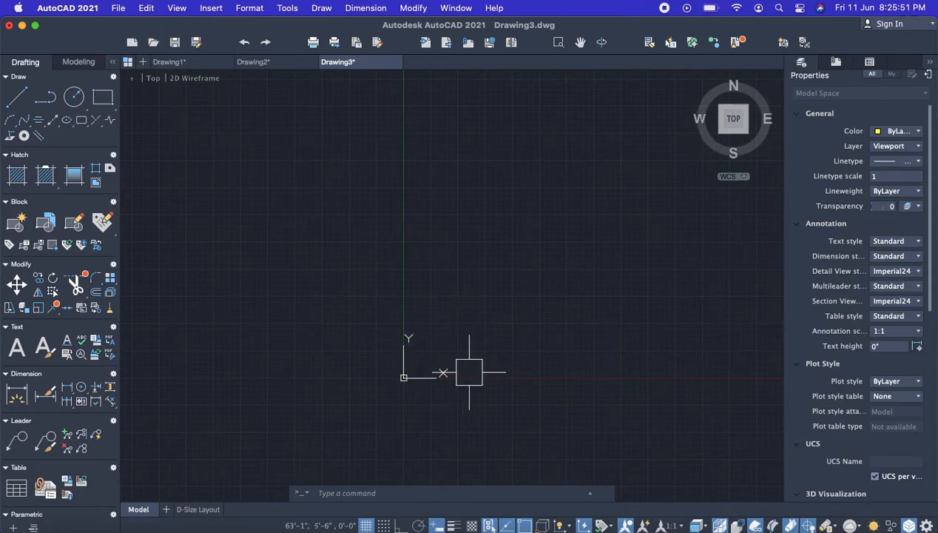
Examine the grid and the axes around the origin at different zoom levels
scroll(498, 376, "down", 5)
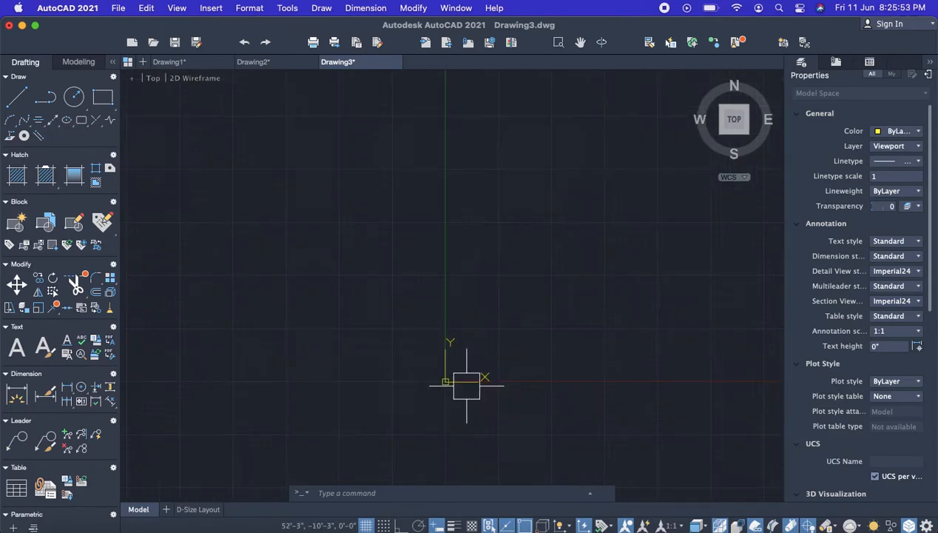
scroll(511, 337, "down", 5)
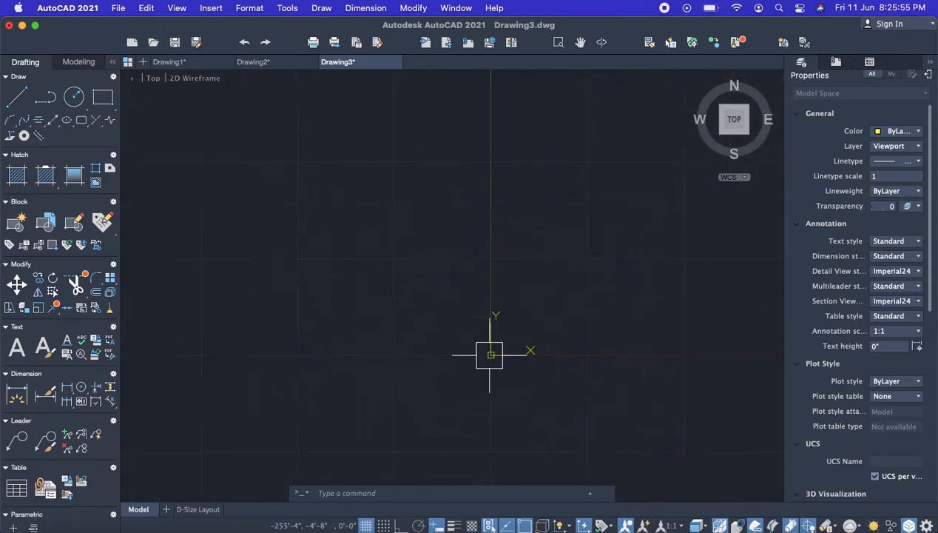
scroll(548, 289, "down", 5)
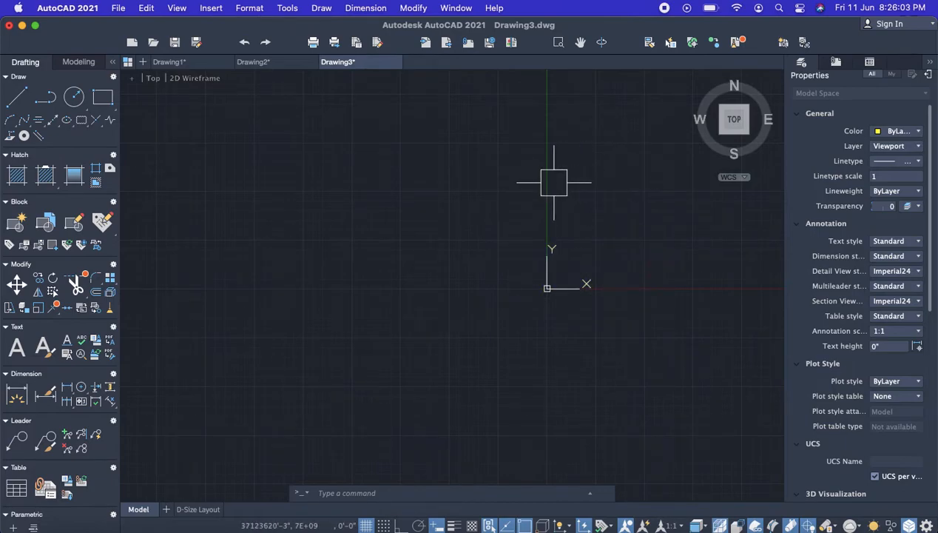
scroll(551, 181, "down", 10)
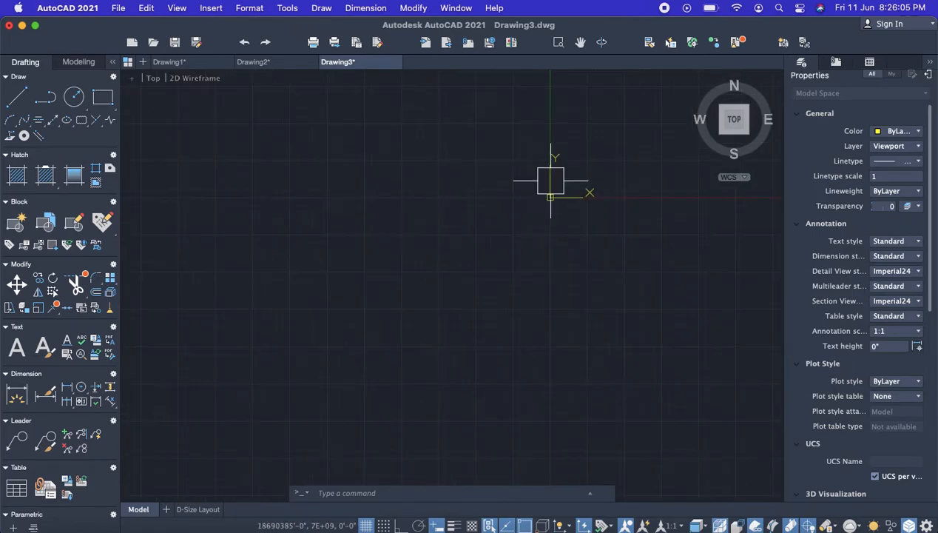
scroll(476, 225, "down", 6)
scroll(403, 259, "down", 5)
left_click_drag(390, 259, 293, 305)
scroll(492, 230, "down", 15)
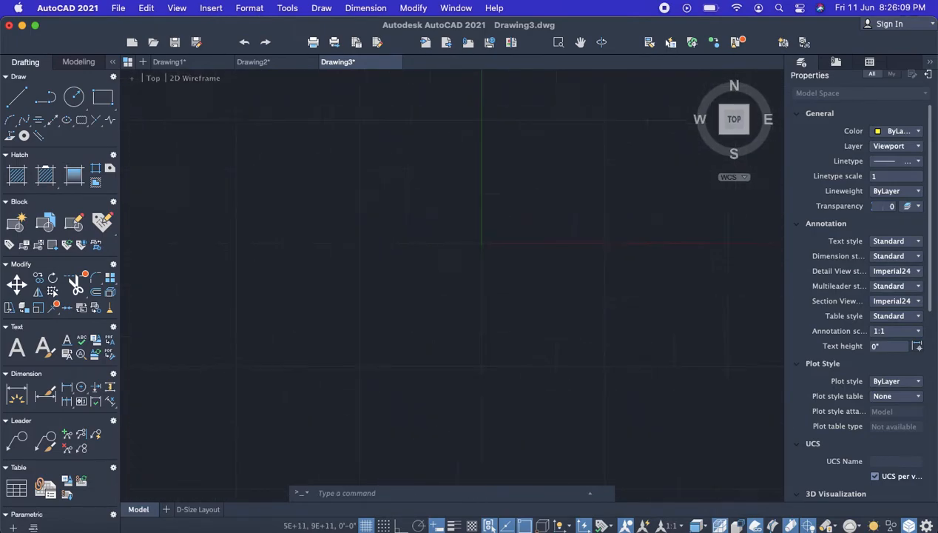
scroll(269, 285, "down", 10)
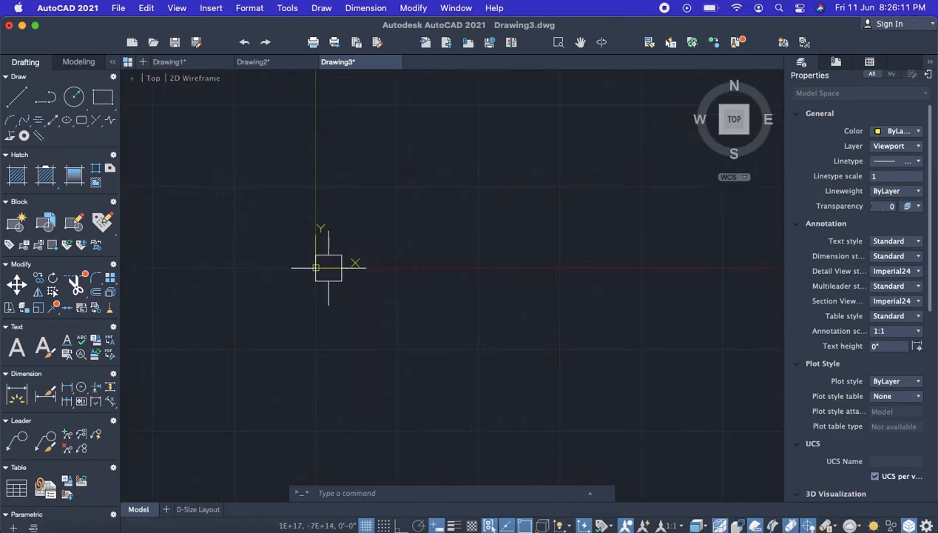
scroll(318, 323, "down", 10)
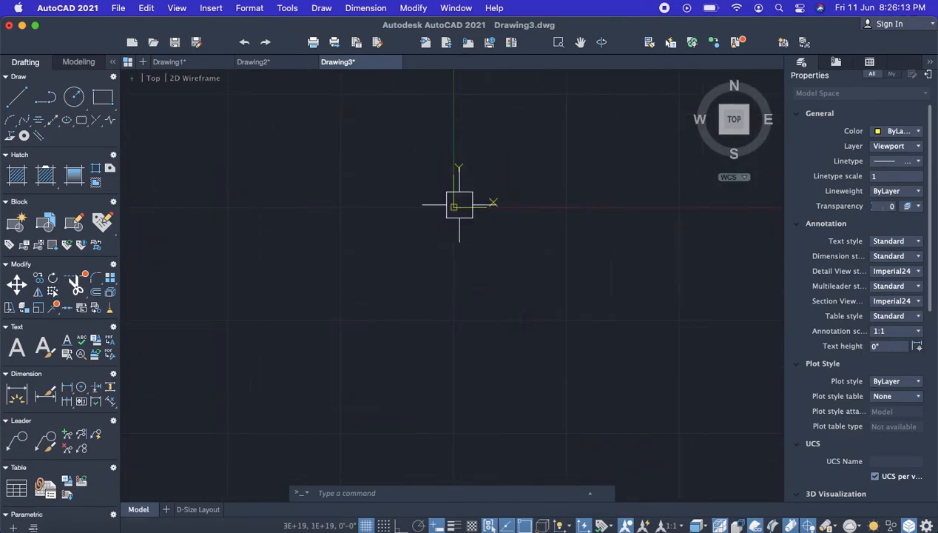
scroll(544, 99, "down", 10)
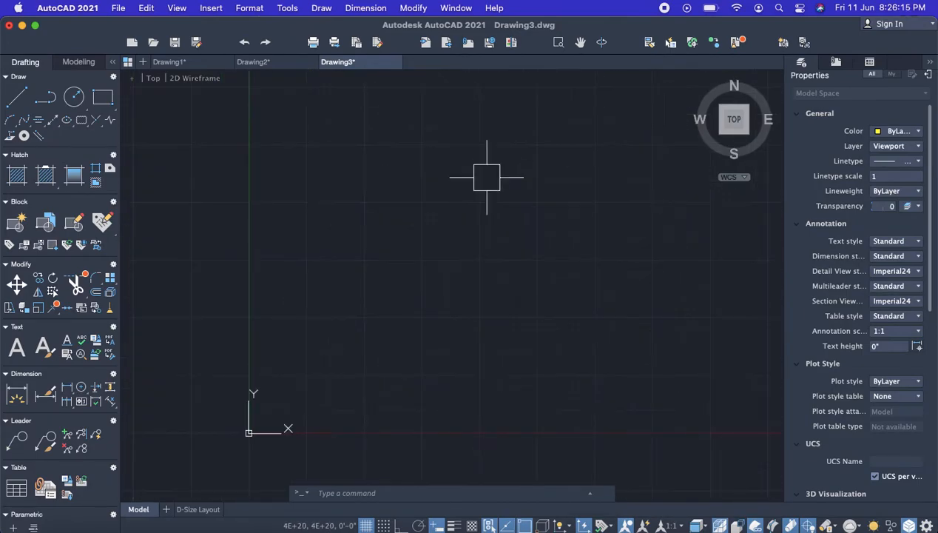
scroll(458, 196, "up", 5)
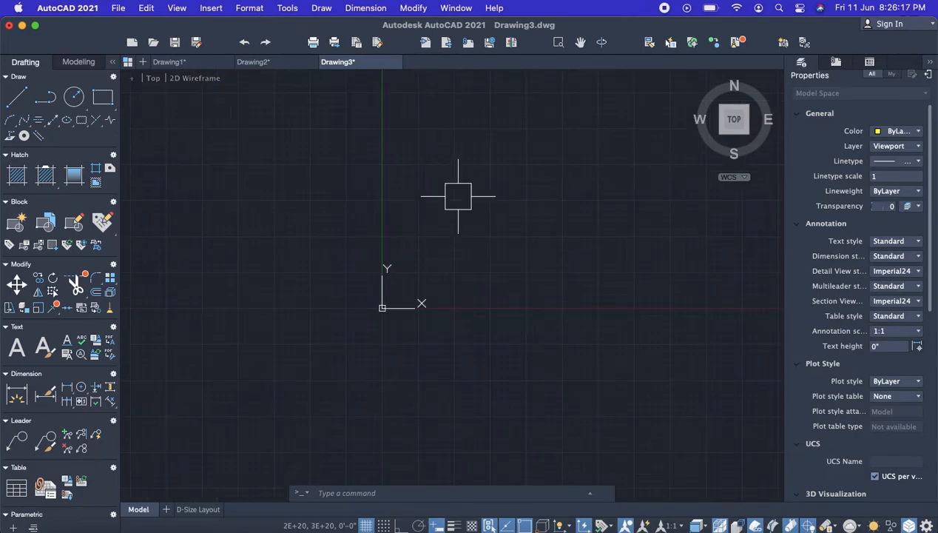
scroll(362, 313, "down", 5)
scroll(361, 313, "down", 3)
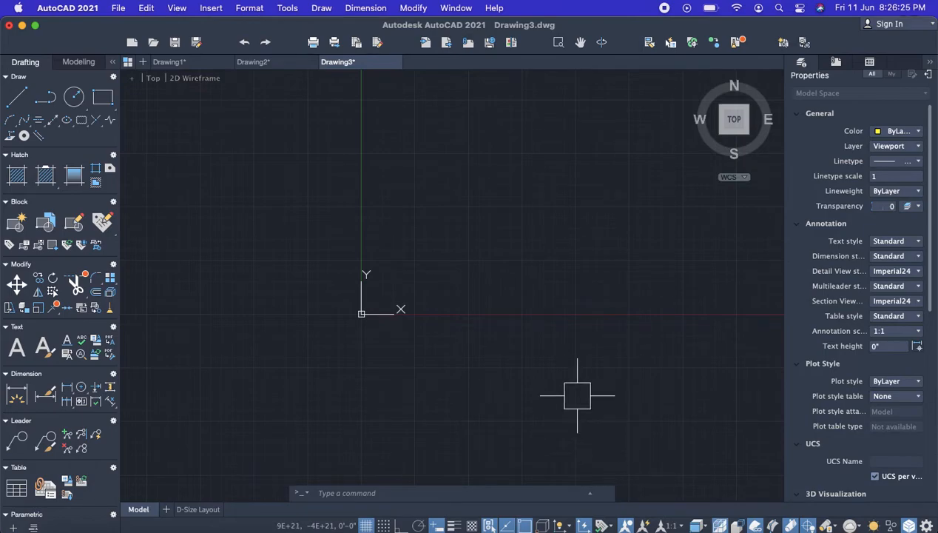
Open the layer list with the LAYER command and create a new layer named "rectangle"
type("l")
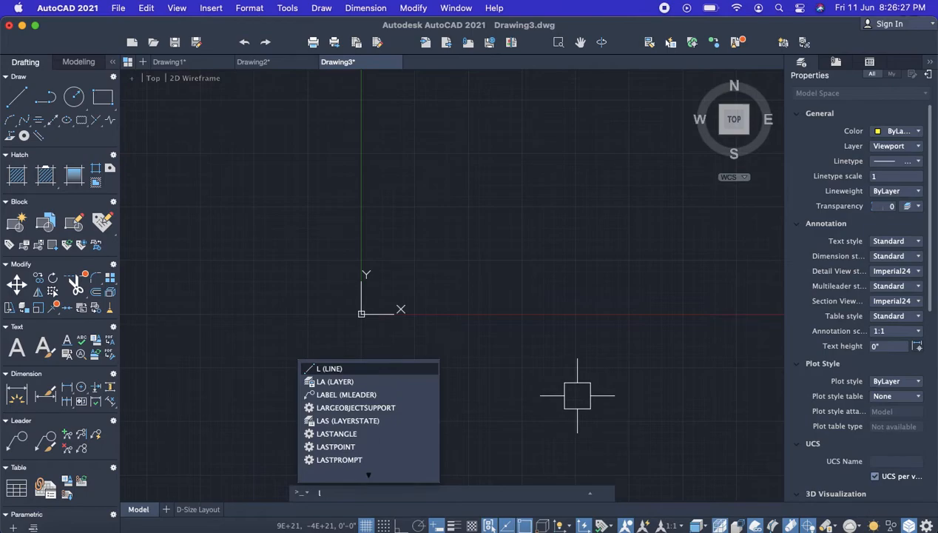
type("a")
key("Return")
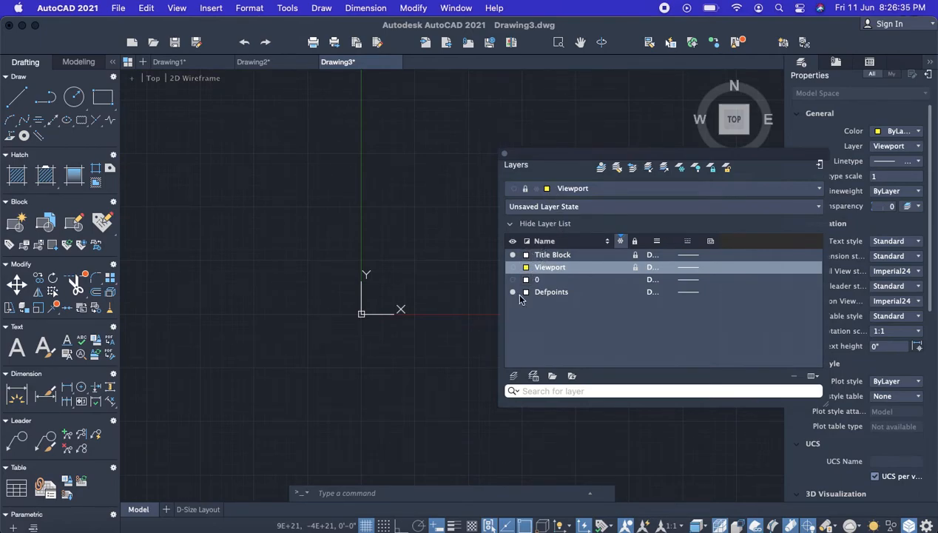
left_click(512, 377)
left_click(567, 252)
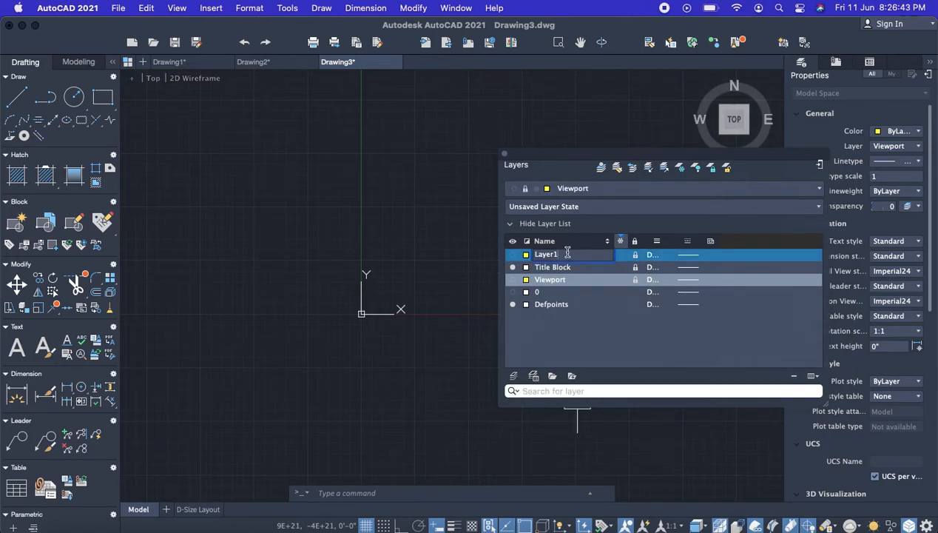
key("BackSpace")
key("BackSpace")
key("BackSpace")
key("BackSpace")
key("BackSpace")
key("BackSpace")
type("rectangle")
key("Return")
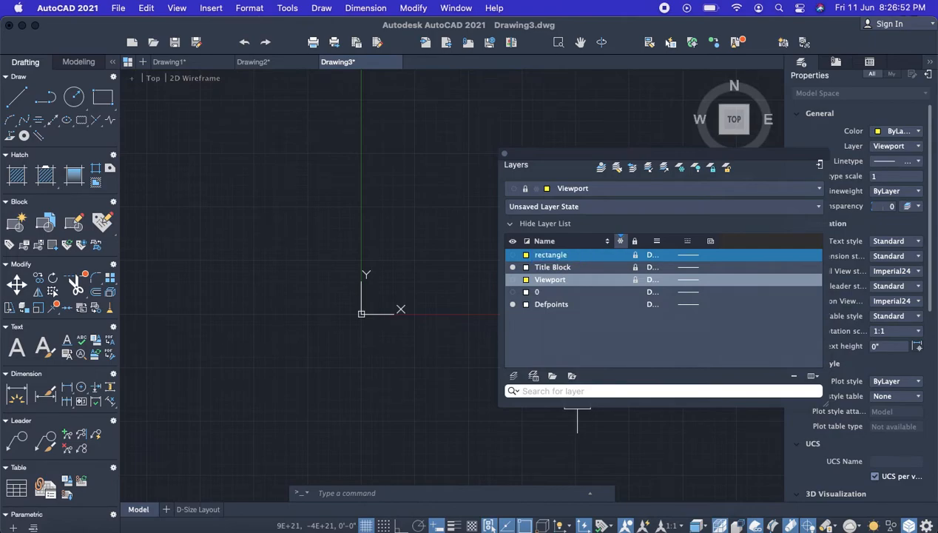
Set the rectangle layer's color to red and make it the current layer, choosing to turn the current layer off
left_click(526, 254)
left_click(531, 271)
double_click(569, 256)
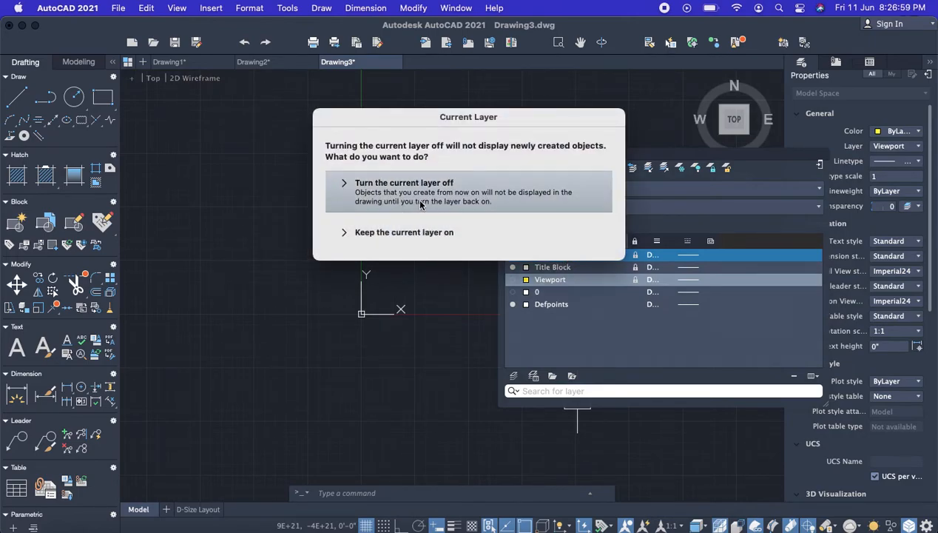
left_click(420, 202)
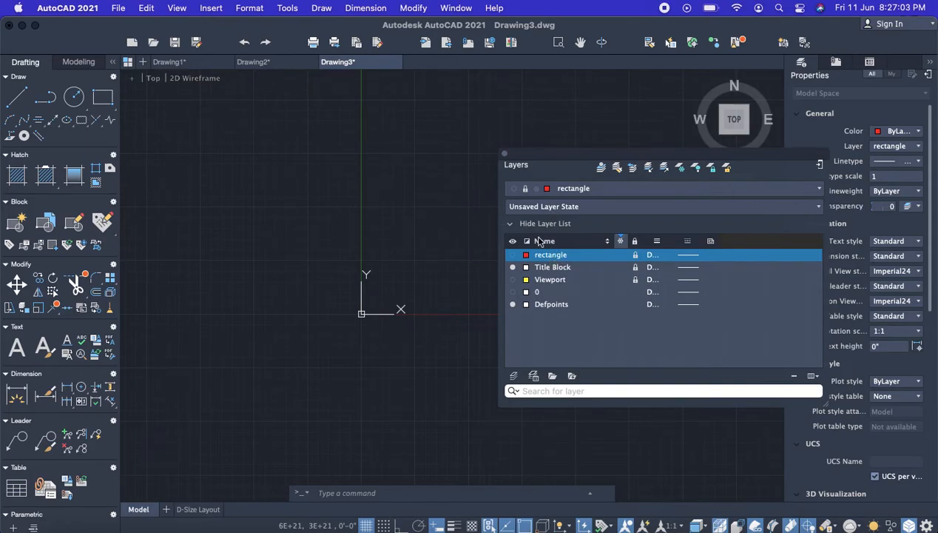
Turn on the rectangle layer in the layer list
left_click(514, 255)
left_click(571, 256)
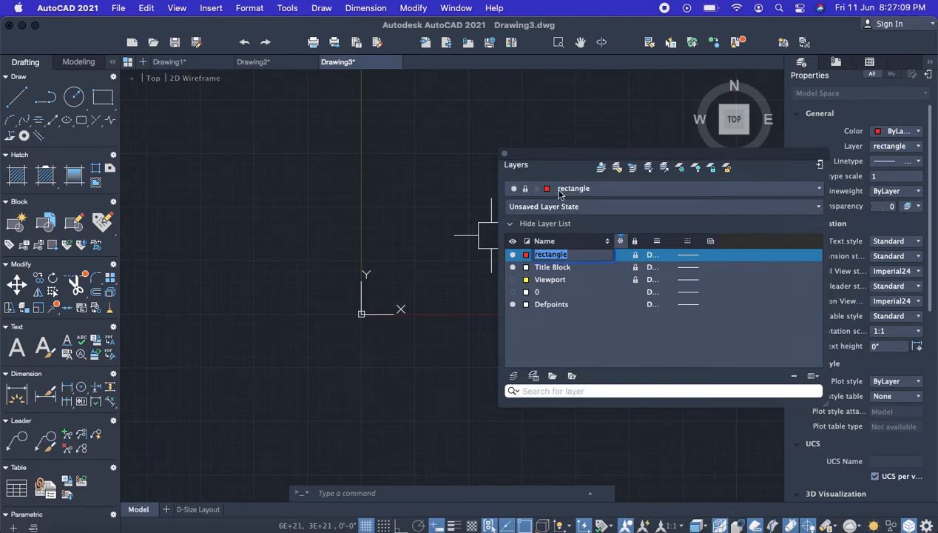
Close the layer list and draw a freehand rectangle above the X axis, to the right of the origin, on the rectangle layer
left_click(589, 268)
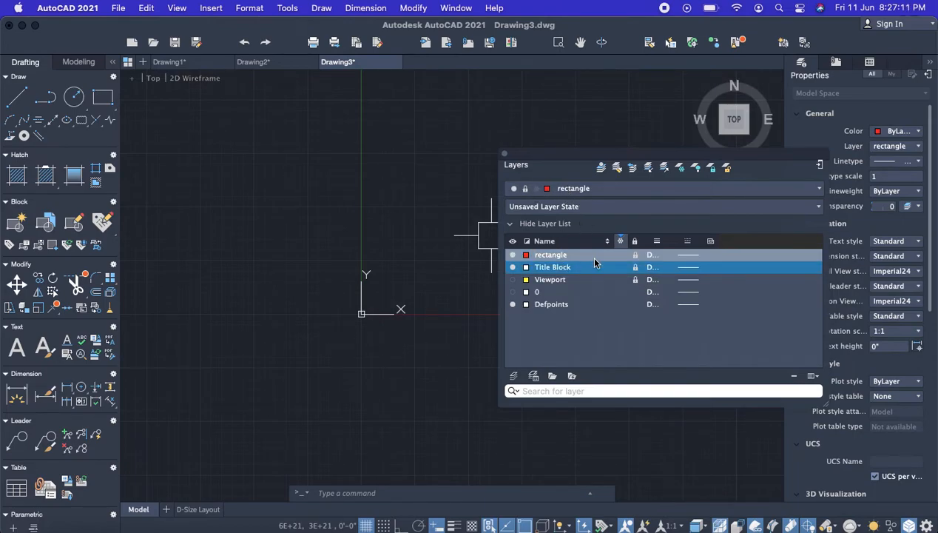
left_click(505, 154)
type("rec")
key("Return")
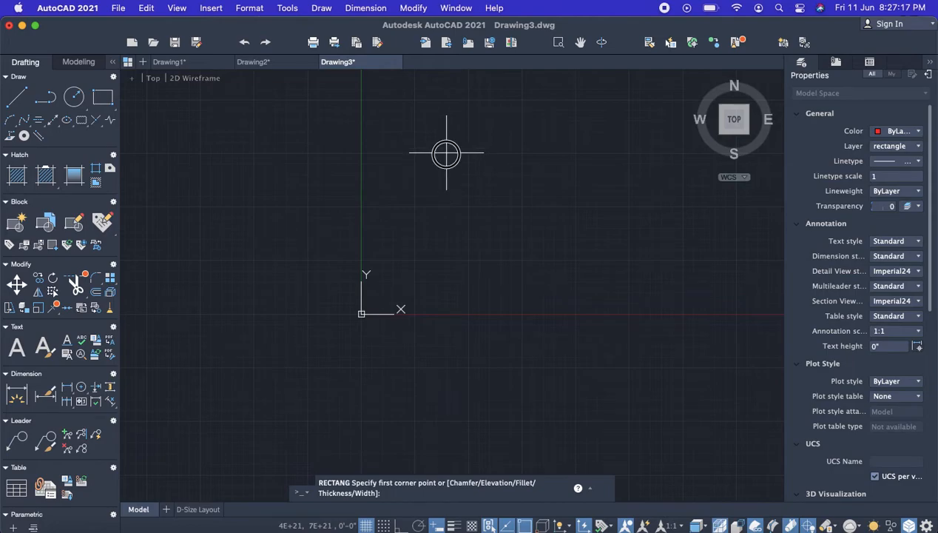
left_click(447, 154)
left_click(568, 231)
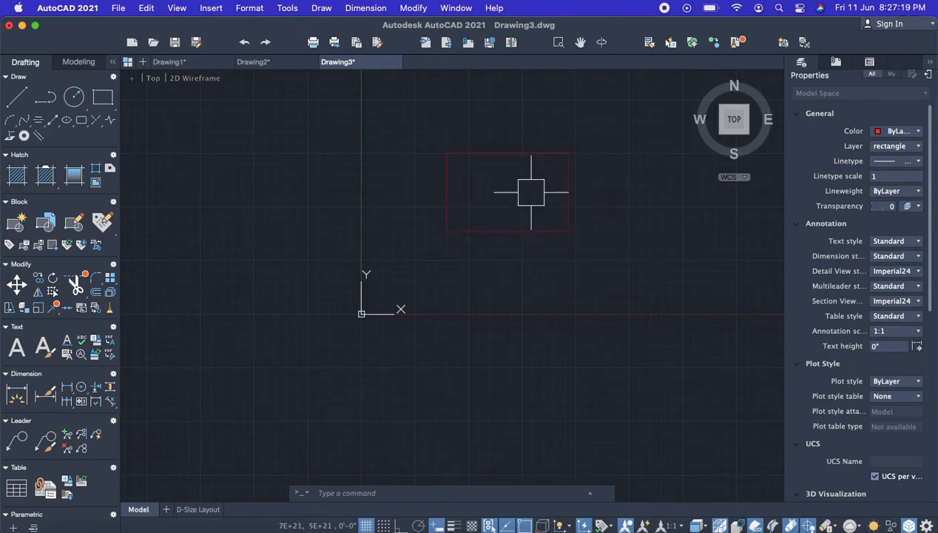
scroll(522, 154, "up", 4)
scroll(520, 152, "down", 6)
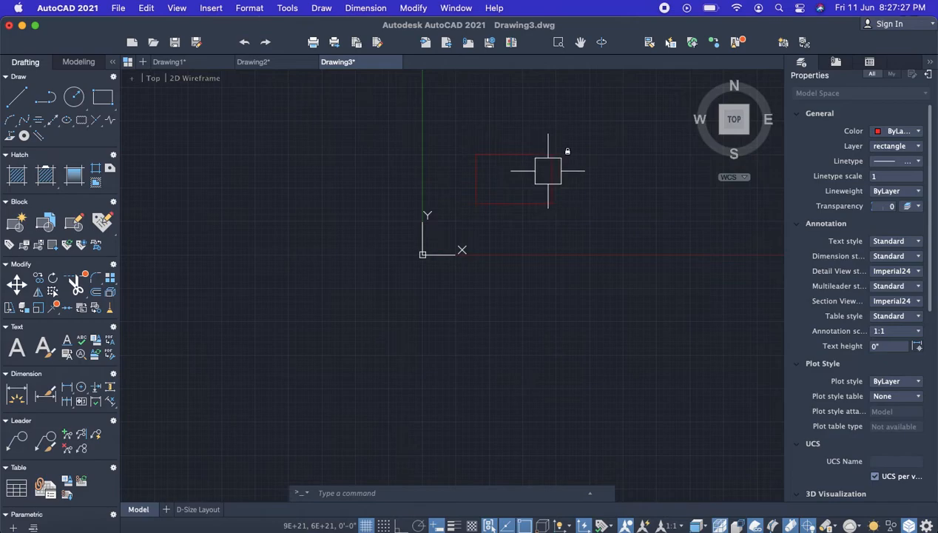
Open the layer list with the LAYER command and create a new layer named "window."
type("la")
key("Return")
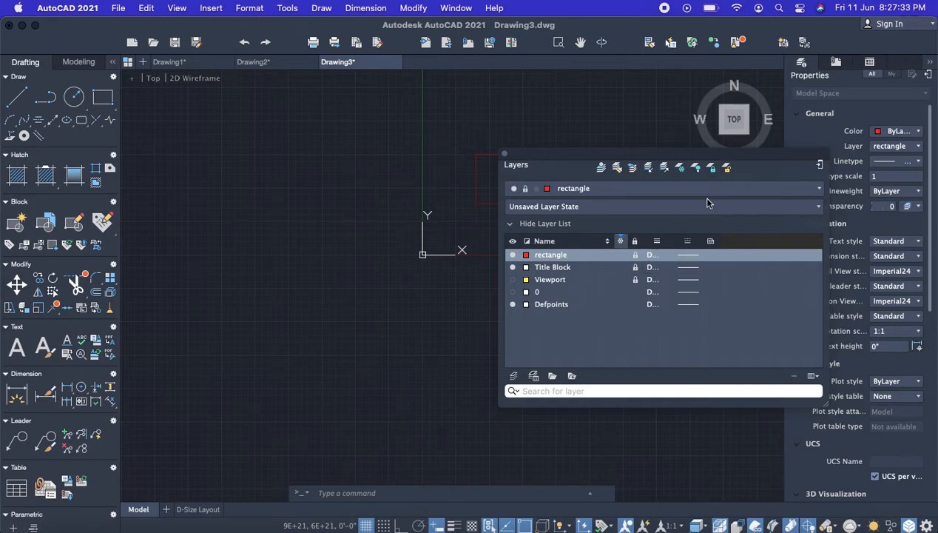
left_click(727, 168)
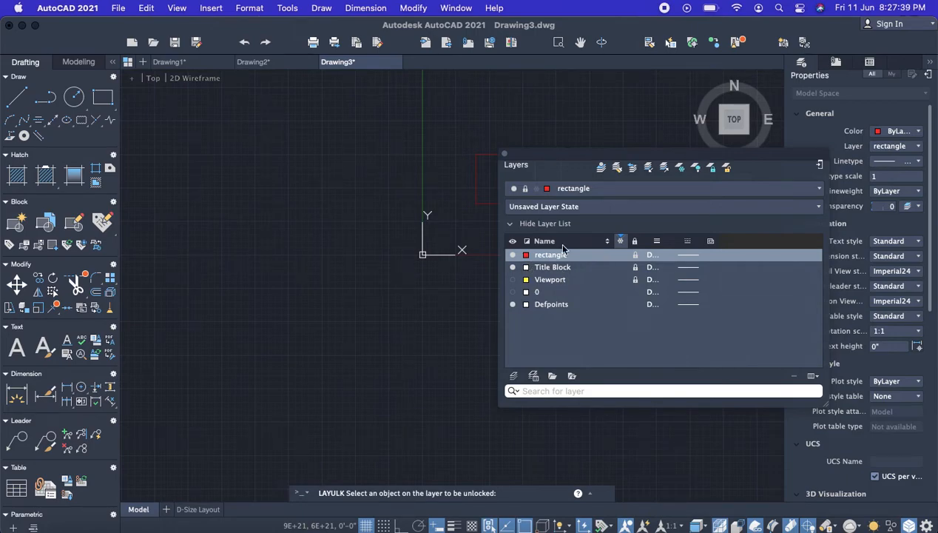
left_click(516, 377)
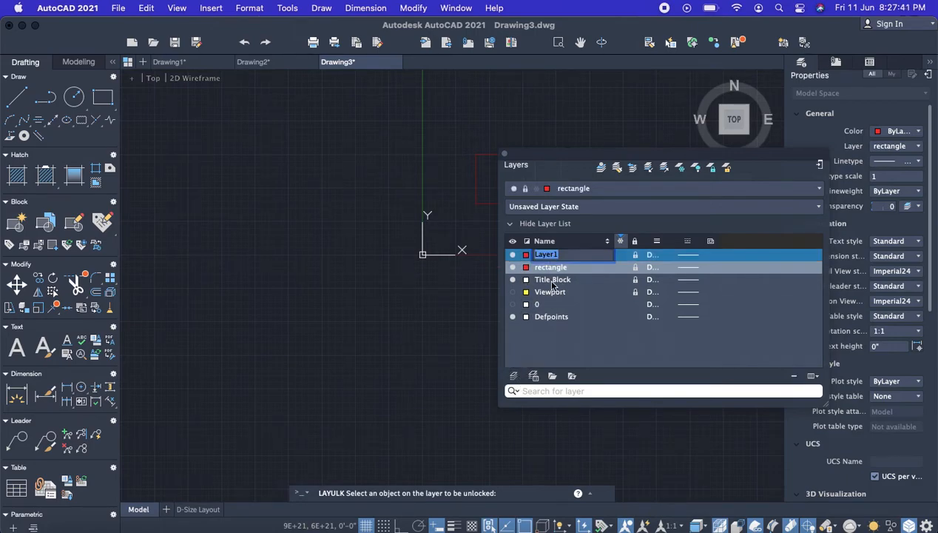
key("BackSpace")
key("Return")
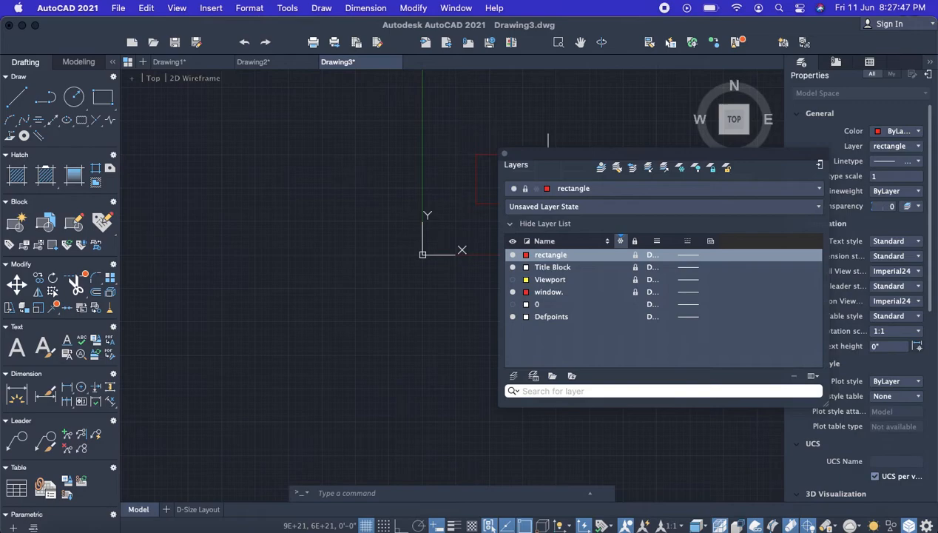
Set the window. layer's color to magenta, make it the current layer and close the layer list
left_click(526, 291)
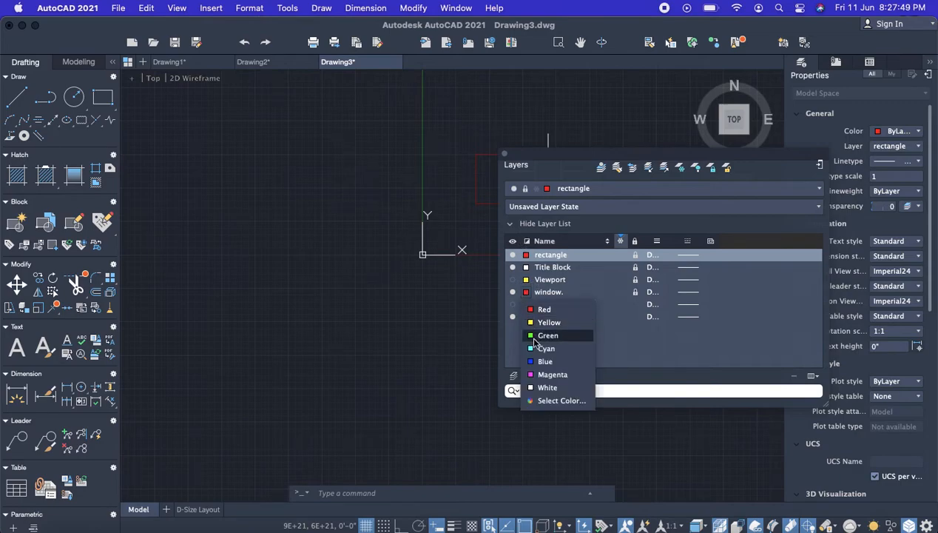
left_click(538, 374)
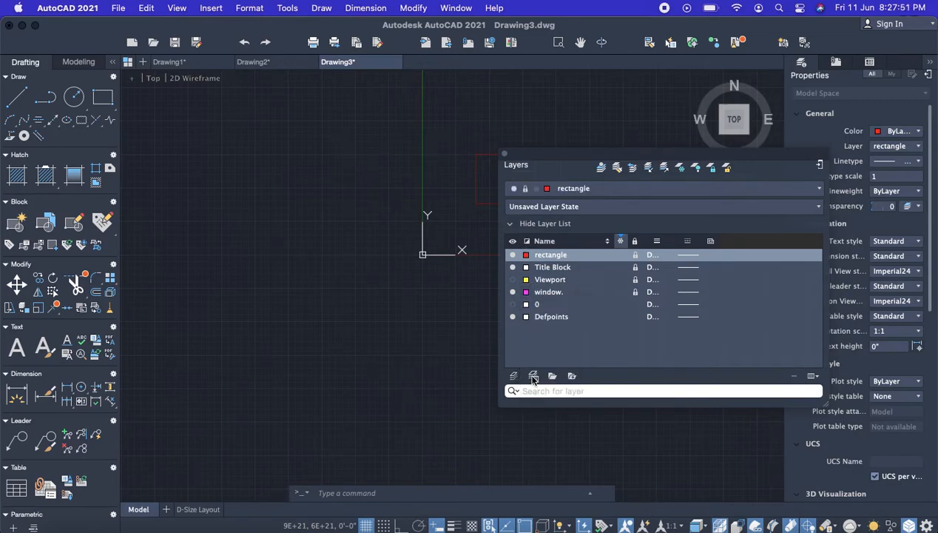
double_click(561, 292)
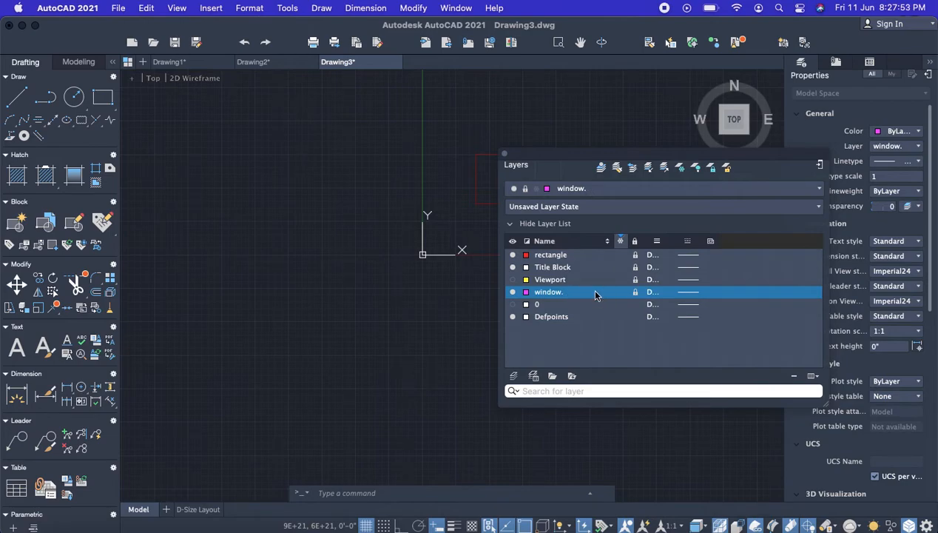
left_click(503, 152)
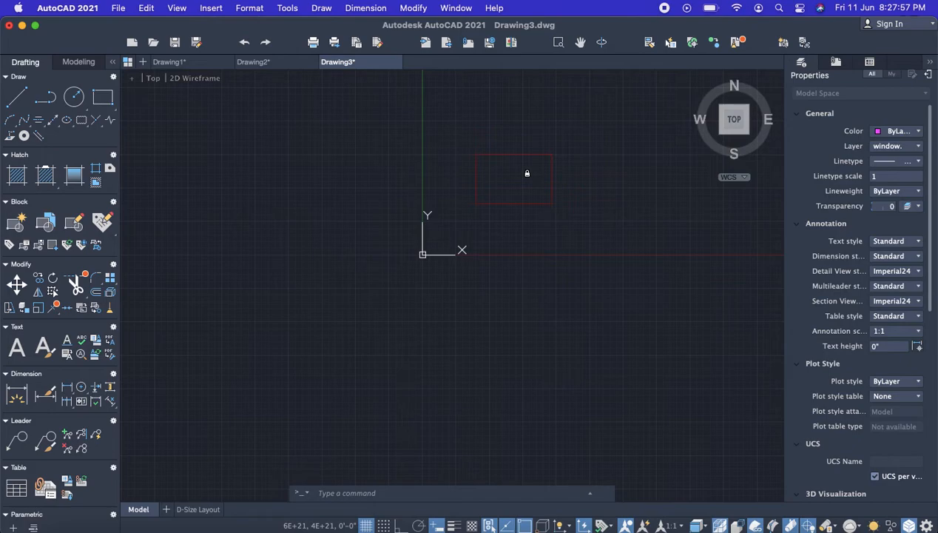
Draw two overlapping circles on the window. layer, centred inside the red rectangle and large enough to enclose it
type("c")
key("Return")
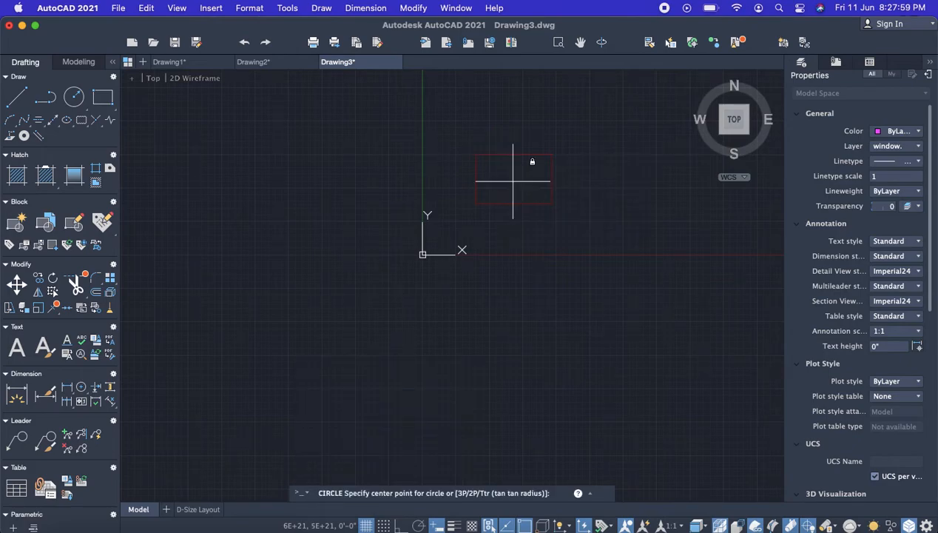
left_click(512, 175)
left_click(553, 216)
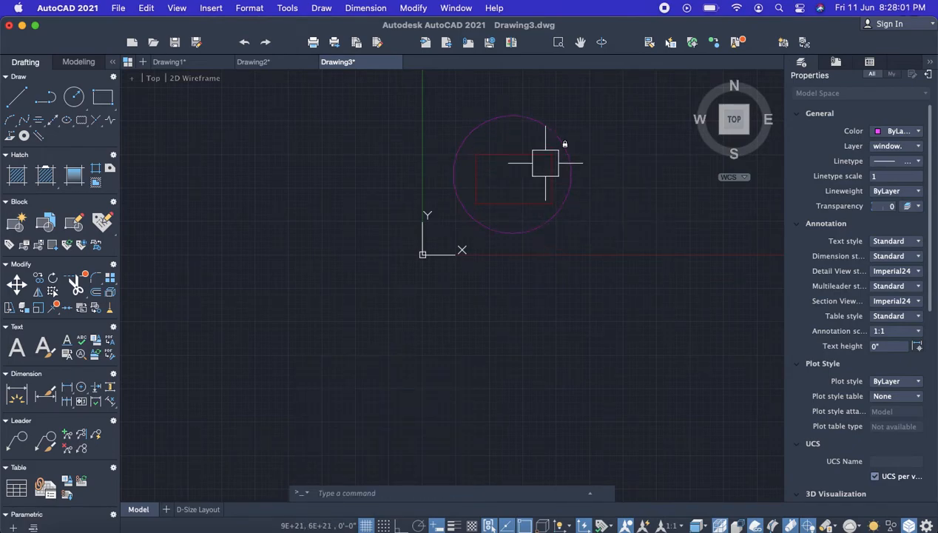
type("c")
key("Return")
left_click(526, 170)
left_click(580, 215)
Draw a small circle across the red rectangle's upper edge, inside the two large circles
scroll(527, 167, "up", 2)
type("c")
key("Return")
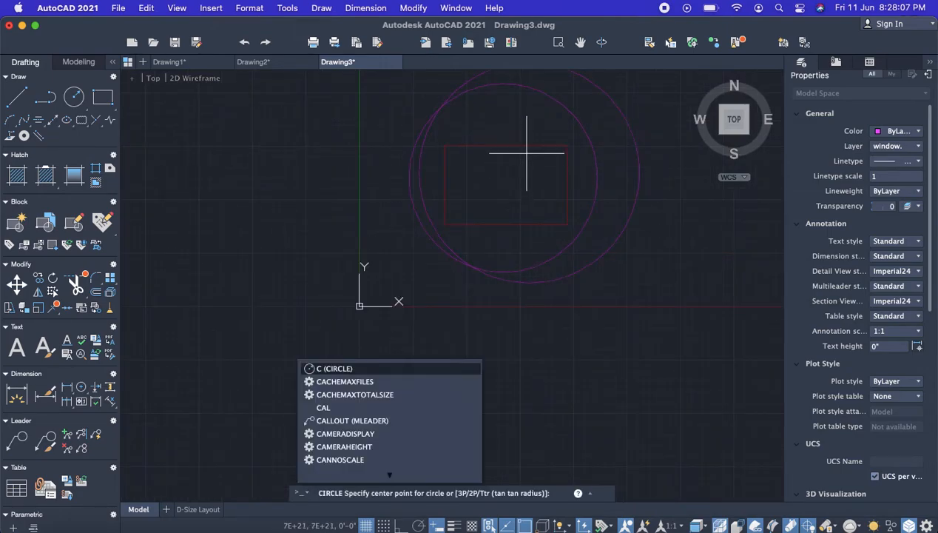
left_click(529, 131)
left_click(541, 154)
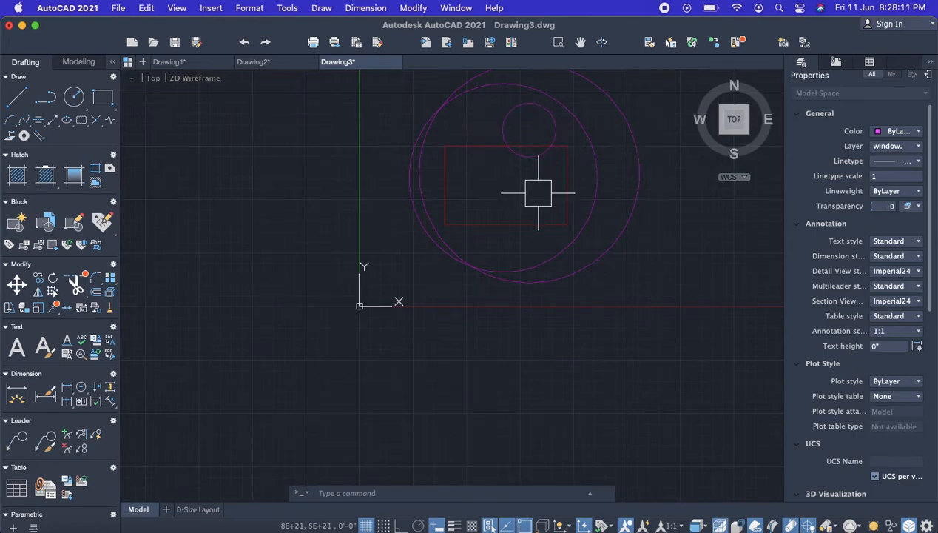
Turn off the rectangle layer in the layer list and close the list
type("la")
key("Return")
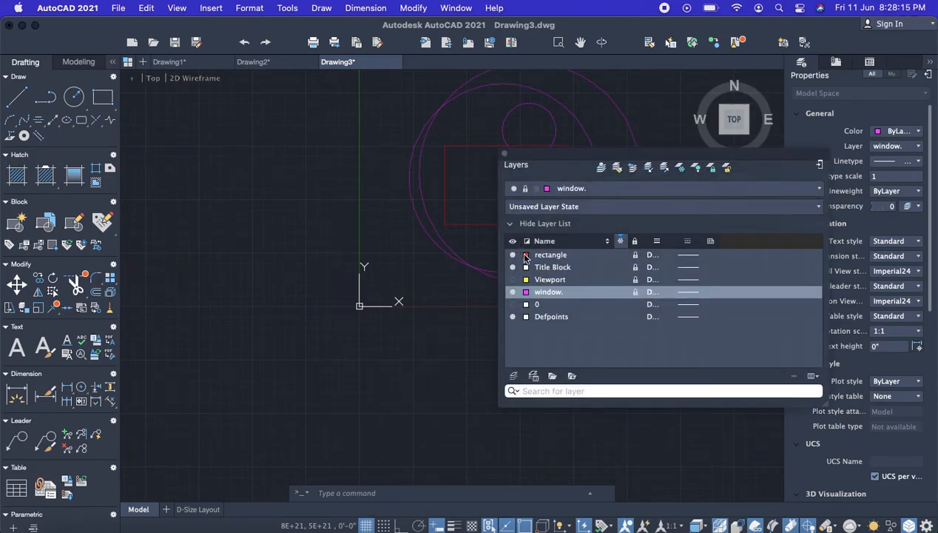
left_click(547, 254)
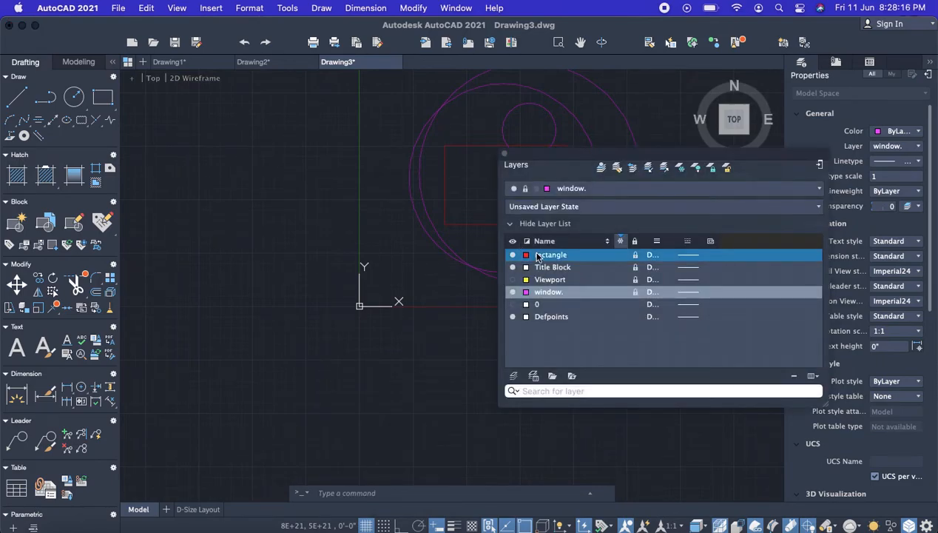
left_click(696, 168)
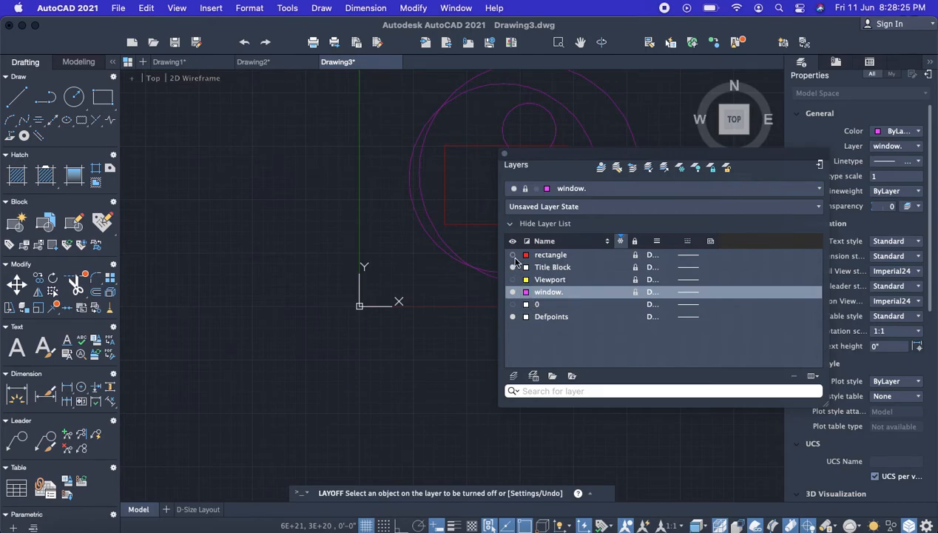
left_click(681, 170)
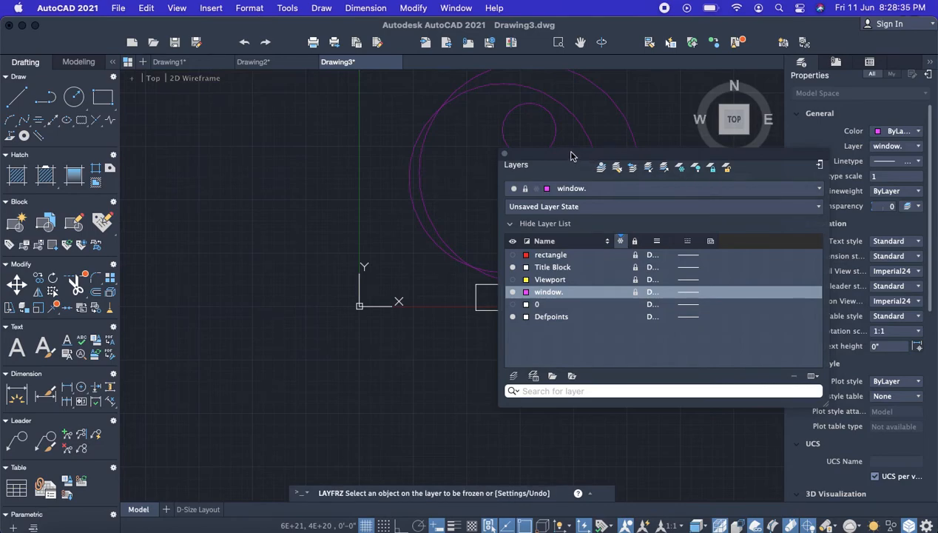
mouse_move(571, 156)
left_mouse_down()
mouse_move(498, 232)
mouse_move(467, 246)
left_mouse_up()
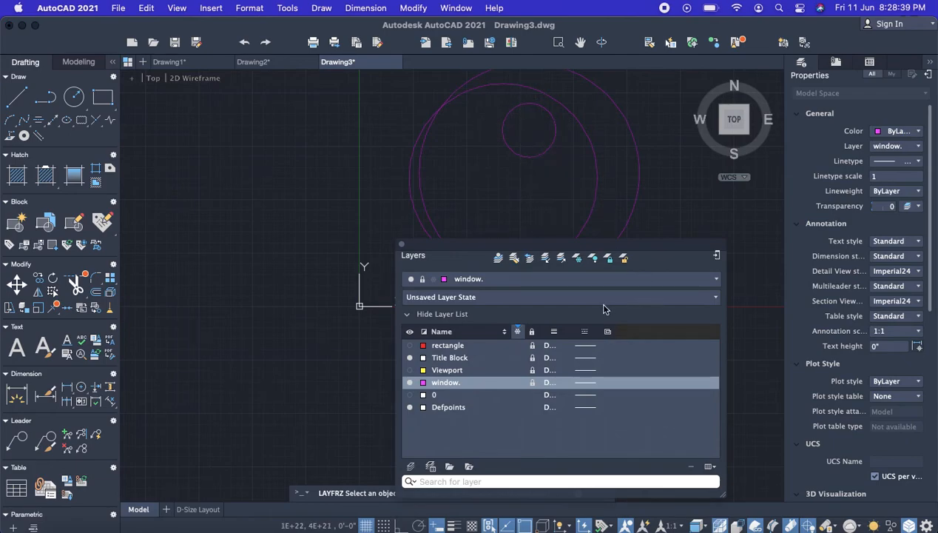
left_click(401, 243)
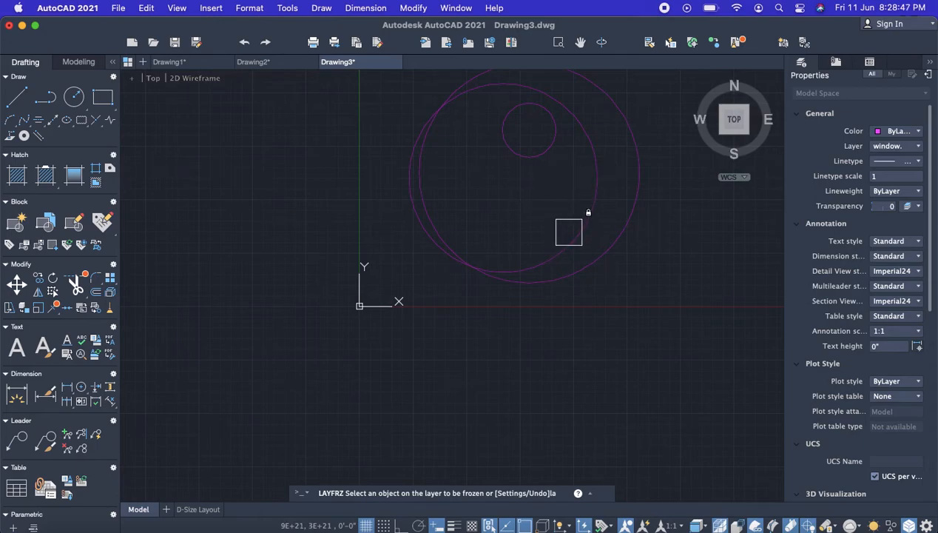
key("Escape")
Reopen the layer list with the LAYER command, turn the rectangle layer back on and close the list
type("la")
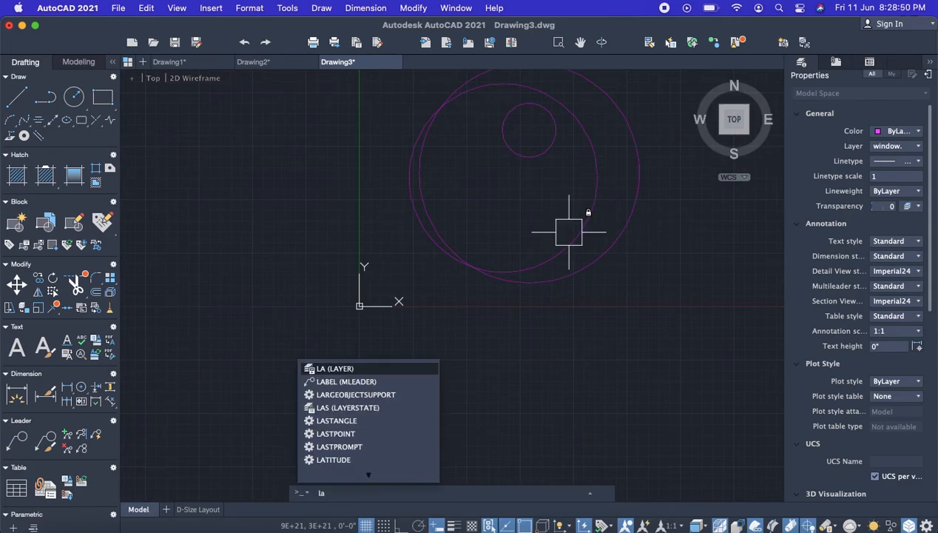
key("Return")
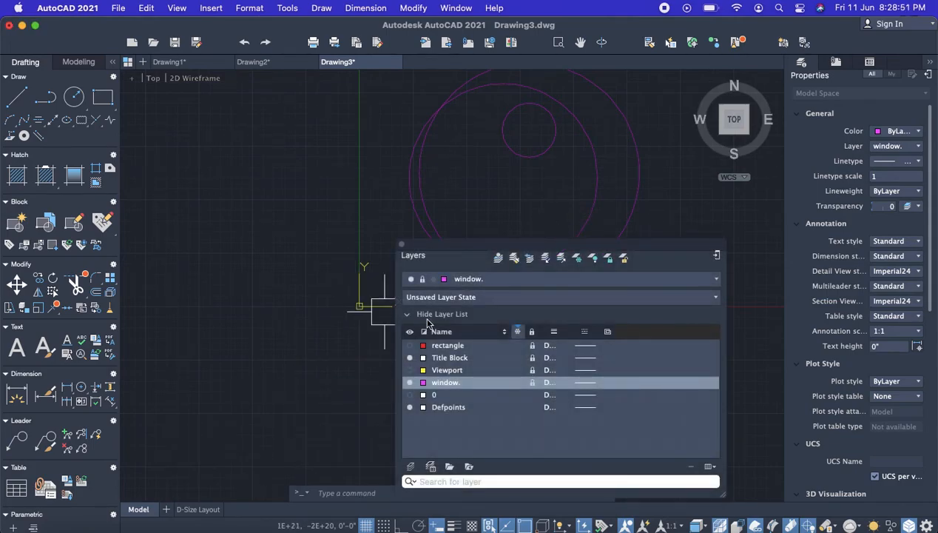
left_click(409, 346)
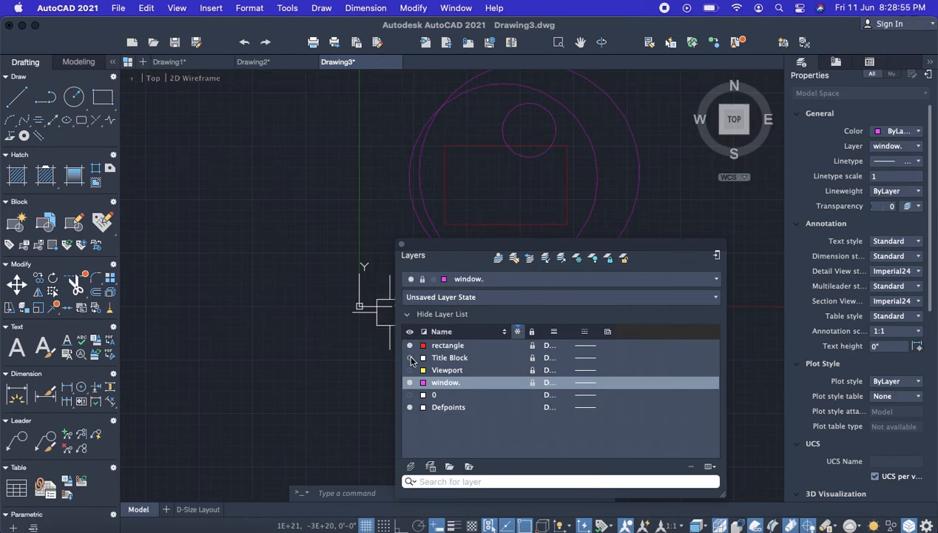
left_click(401, 244)
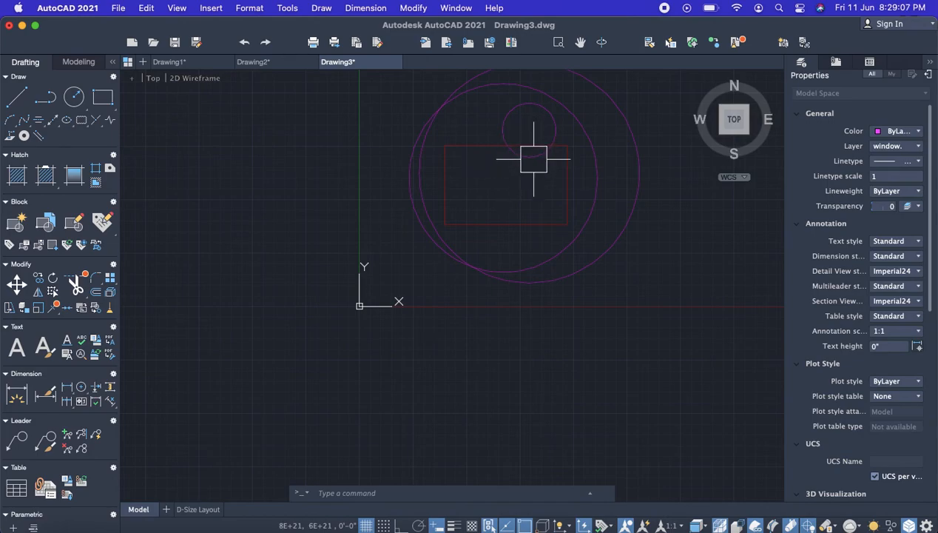
Select the red rectangle and one of the large circles in turn to check their layer properties, clearing each selection
left_click(563, 173)
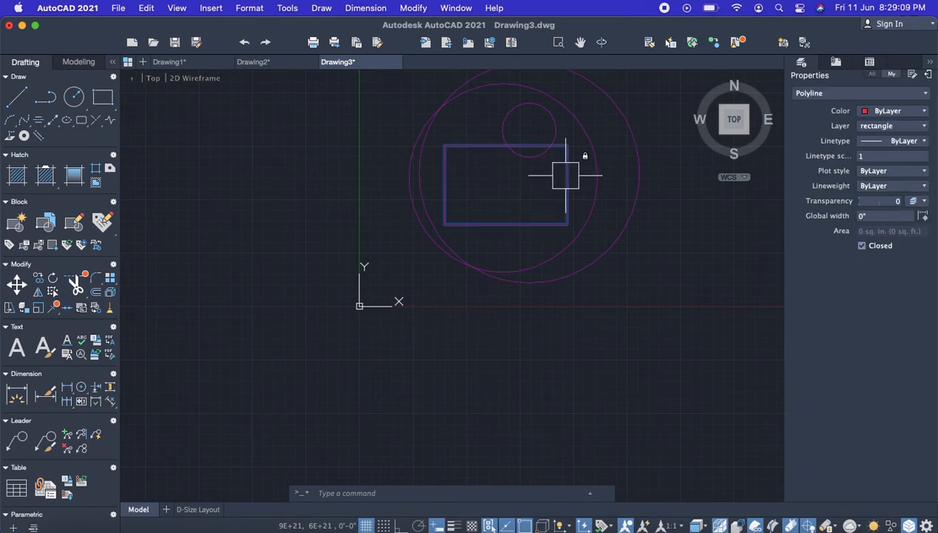
key("Escape")
left_click(600, 164)
key("Escape")
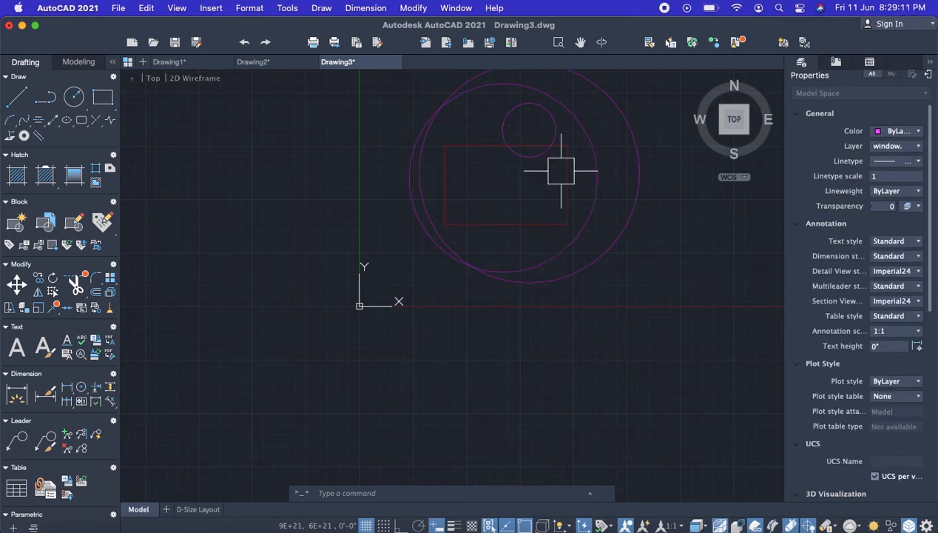